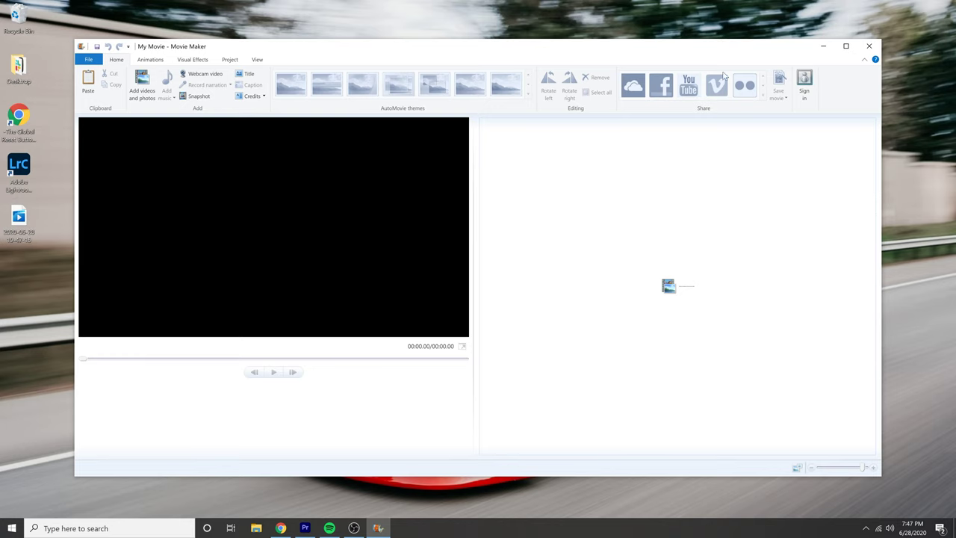
# Maximize the editor and trim the raw-beef clip to start near 18.70 s, leaving 2.15 seconds.
pyautogui.click(847, 47)
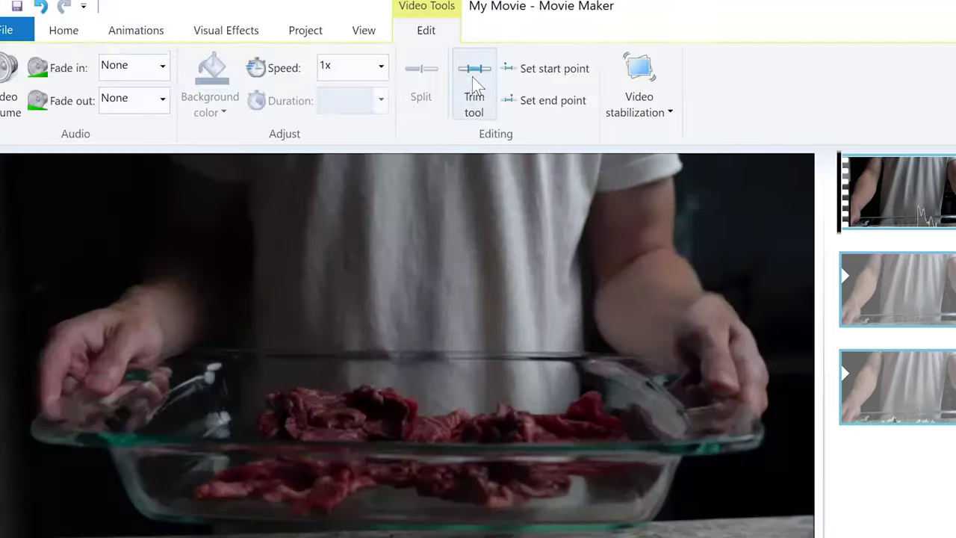
pyautogui.click(474, 82)
pyautogui.moveTo(19, 420); pyautogui.dragTo(645, 422)
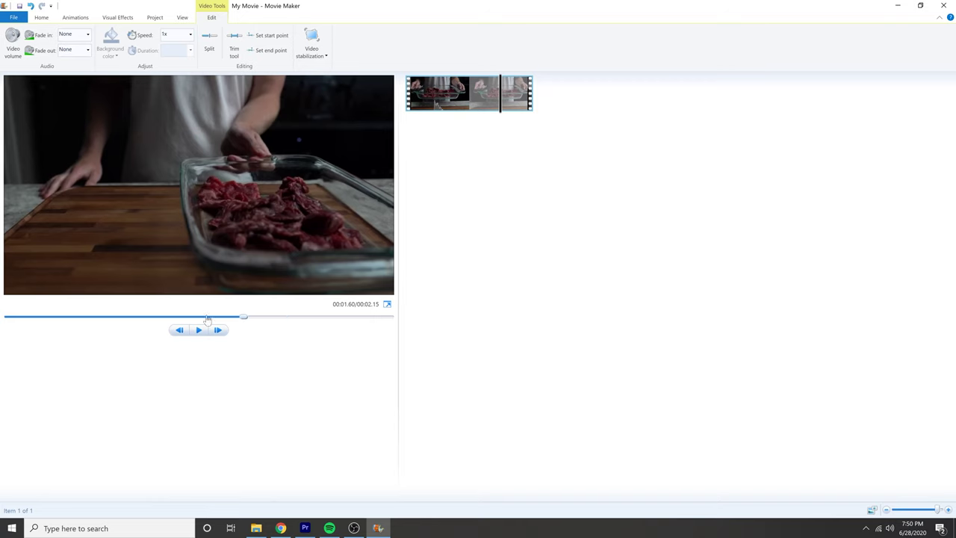
# Bring in lime-cutting shots from the Clips folder of source footage.
pyautogui.moveTo(207, 320); pyautogui.dragTo(292, 314)
pyautogui.click(256, 528)
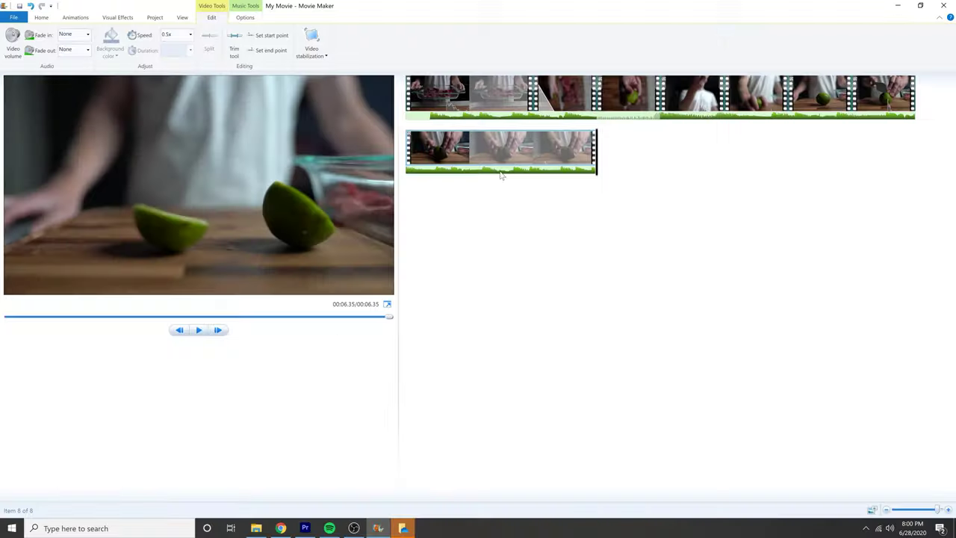
pyautogui.click(260, 529)
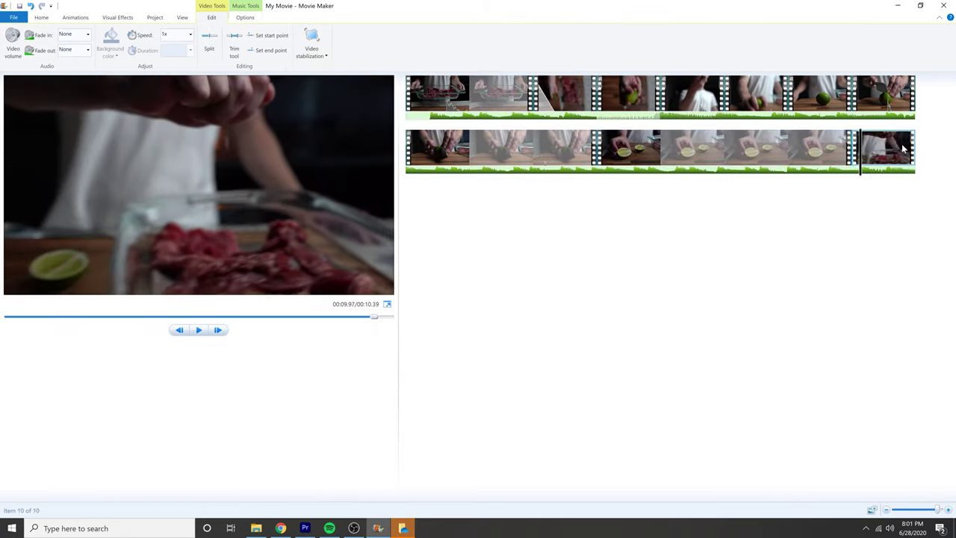
# Delete the short last clip and slow the new last clip to 0.5x speed.
pyautogui.press('Delete')
pyautogui.click(728, 153)
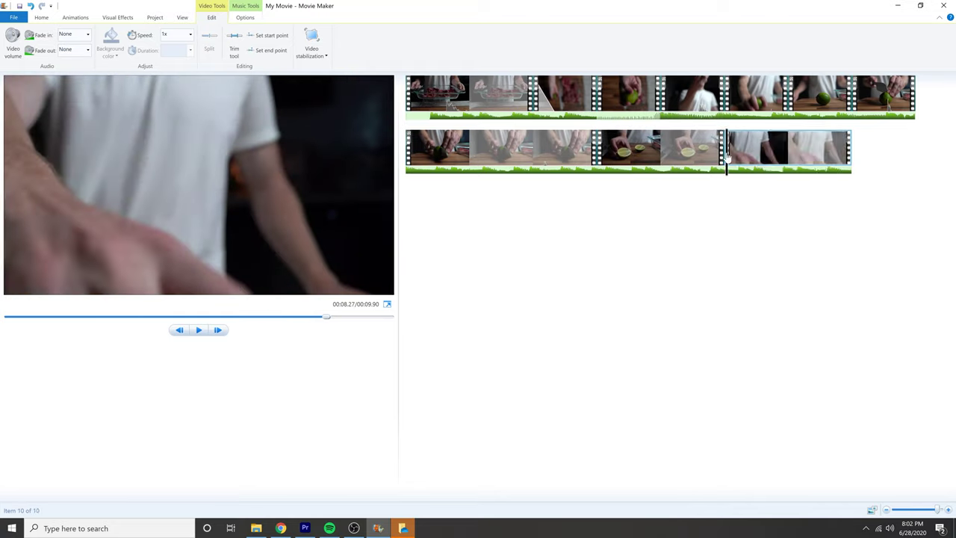
pyautogui.rightClick(756, 133)
pyautogui.click(769, 147)
pyautogui.click(190, 35)
pyautogui.click(170, 71)
# Split the clip at the playhead and select the lime-cutting clip.
pyautogui.rightClick(513, 153)
pyautogui.click(530, 183)
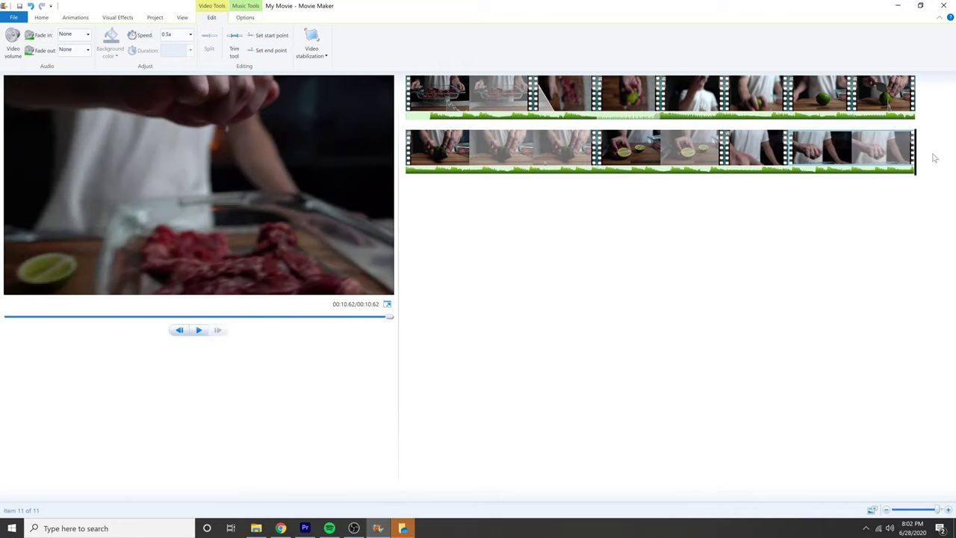
pyautogui.click(602, 149)
pyautogui.scroll(4, 403, 46)
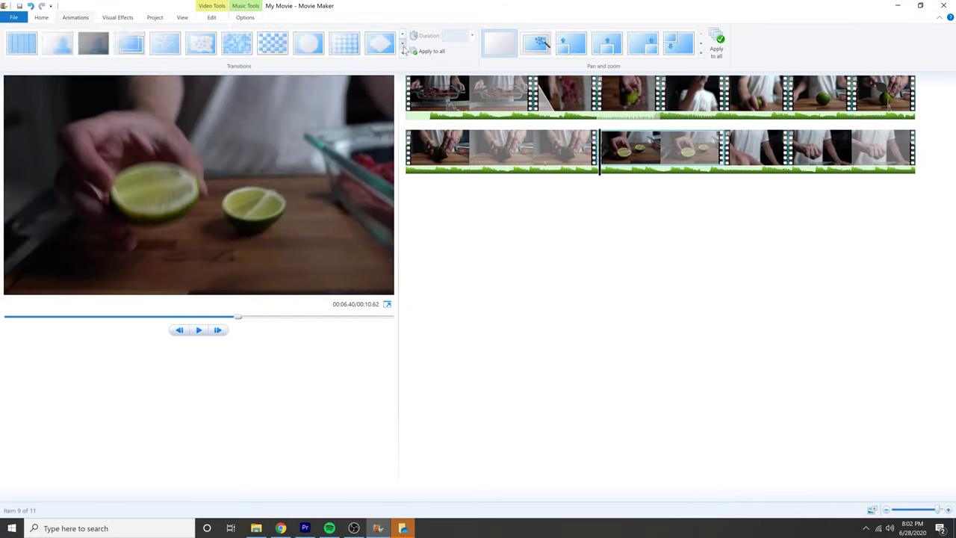
# Apply the 1.50-second Star transition before the lime clip.
pyautogui.click(402, 44)
pyautogui.click(166, 45)
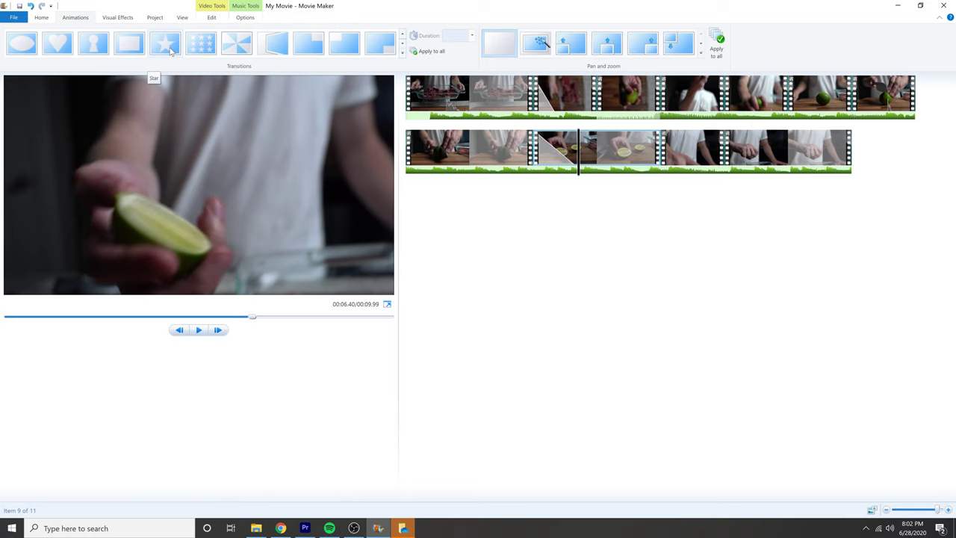
pyautogui.click(171, 51)
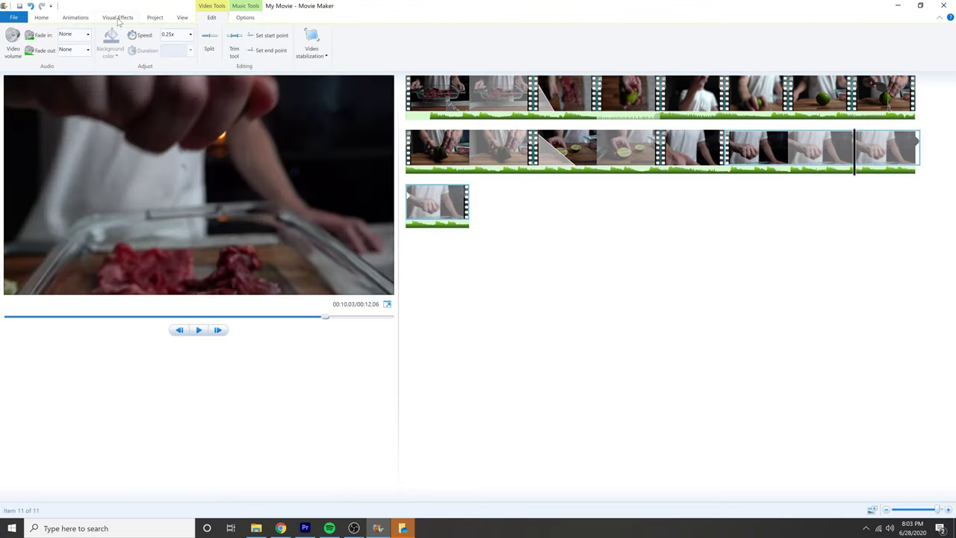
# Apply a colour effect from the end of the Visual Effects gallery to the clip.
pyautogui.click(118, 18)
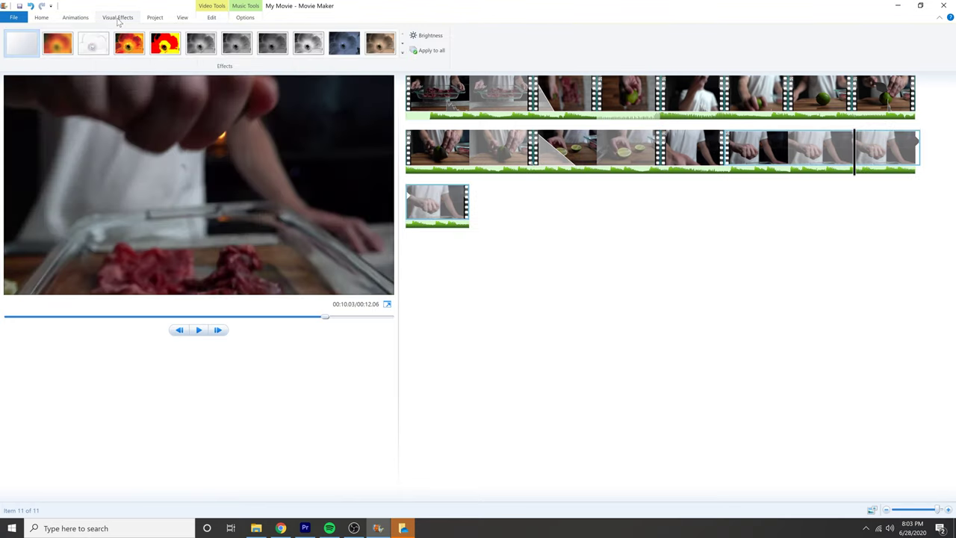
pyautogui.click(402, 46)
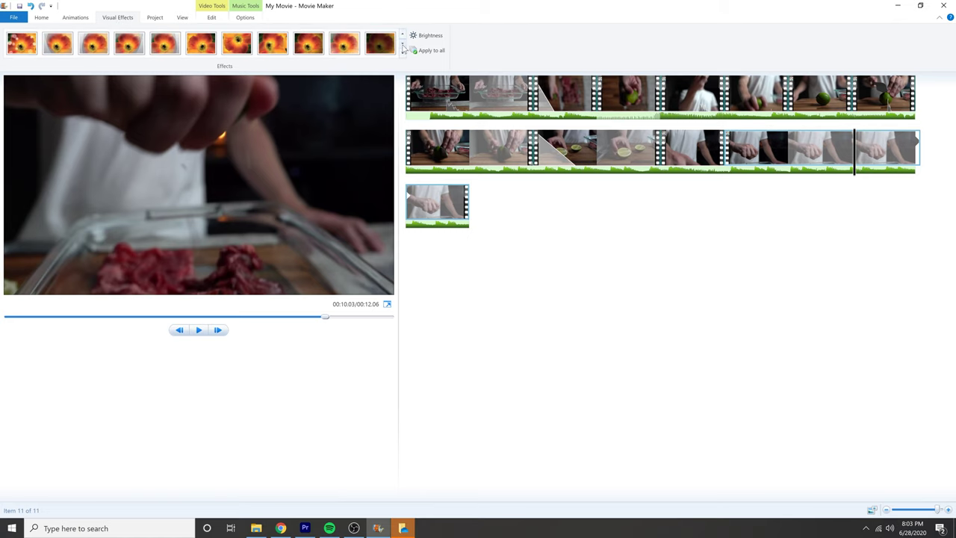
pyautogui.click(402, 51)
pyautogui.click(58, 42)
pyautogui.click(769, 159)
pyautogui.click(804, 159)
# Preview the lime-cutting moment and bring the Clips folder back into view.
pyautogui.press('space')
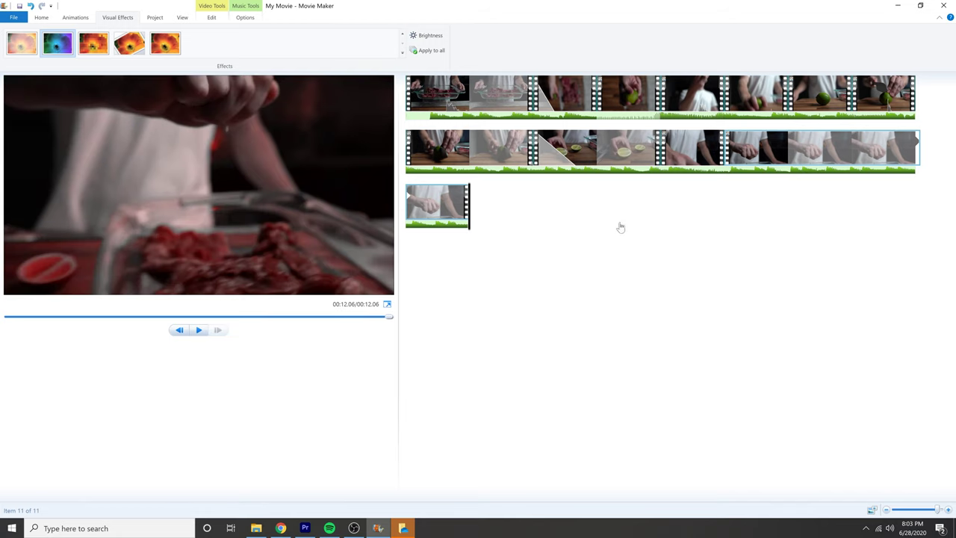
pyautogui.click(708, 150)
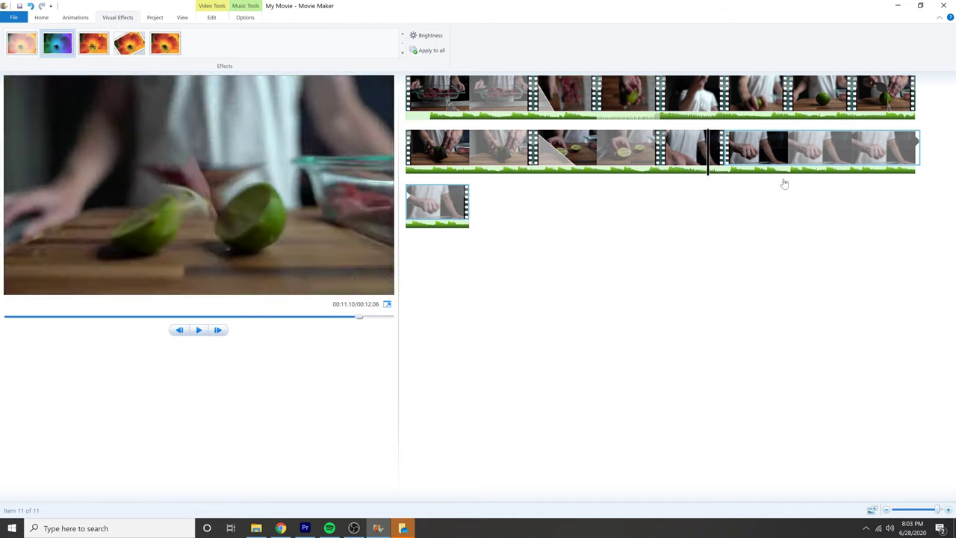
pyautogui.press('space')
pyautogui.click(75, 17)
pyautogui.click(257, 528)
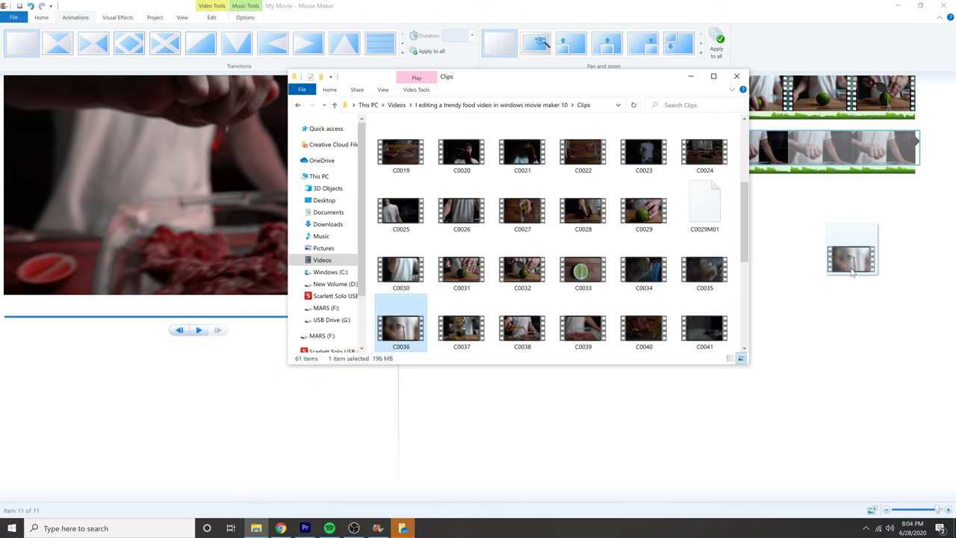
# Add clip C0036 to the end of the storyboard and select a beer-bottle clip on the third row.
pyautogui.moveTo(852, 273); pyautogui.dragTo(851, 273)
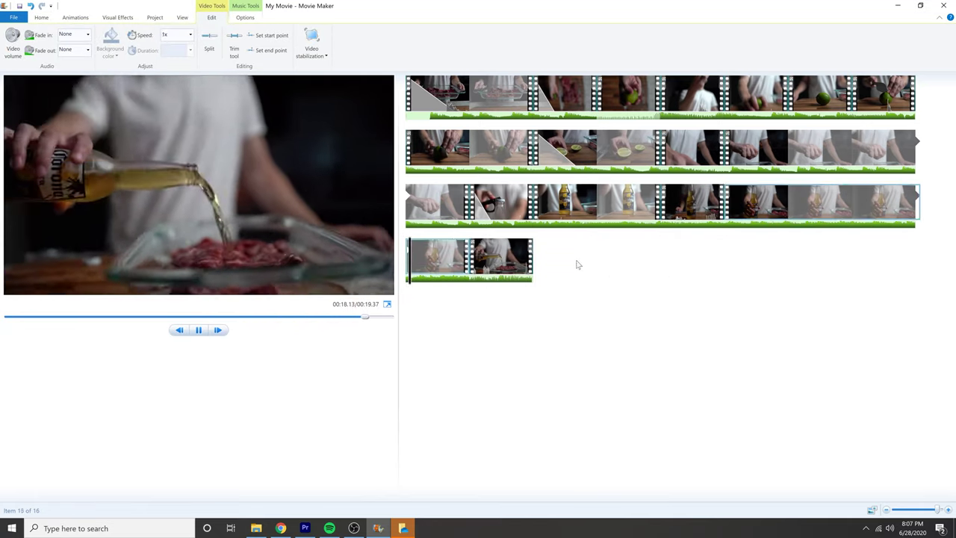
pyautogui.click(719, 205)
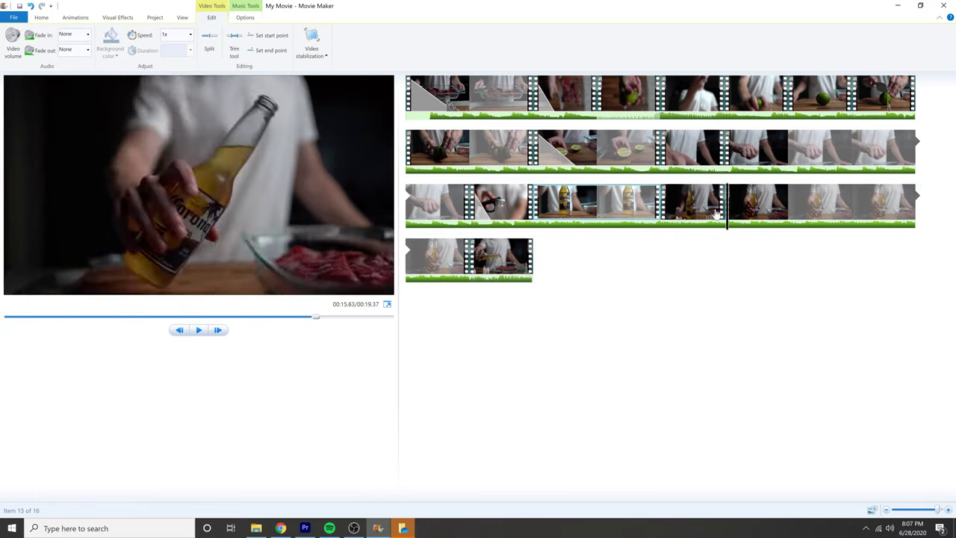
pyautogui.click(75, 17)
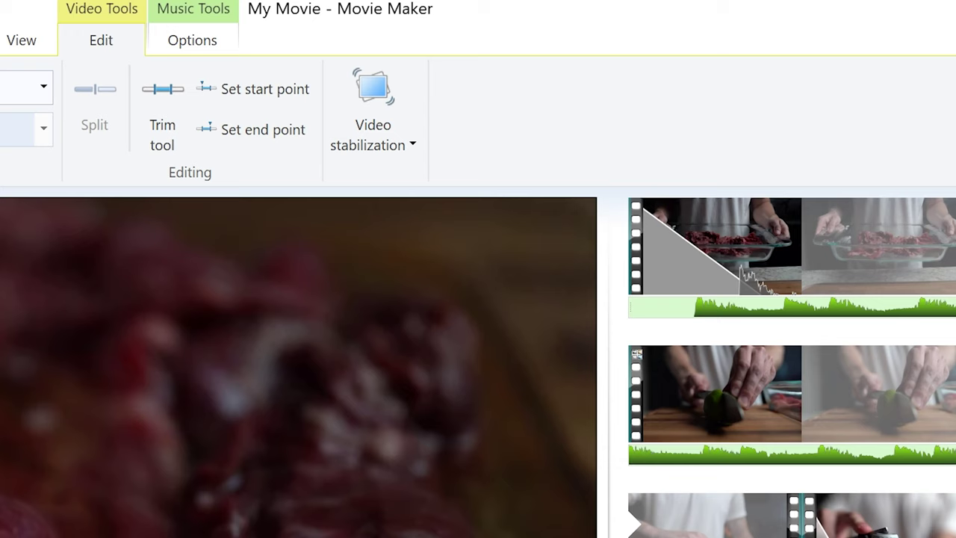
# Give the clip Anti-shake stabilization, preview from clip 16, and add a title before it.
pyautogui.click(408, 149)
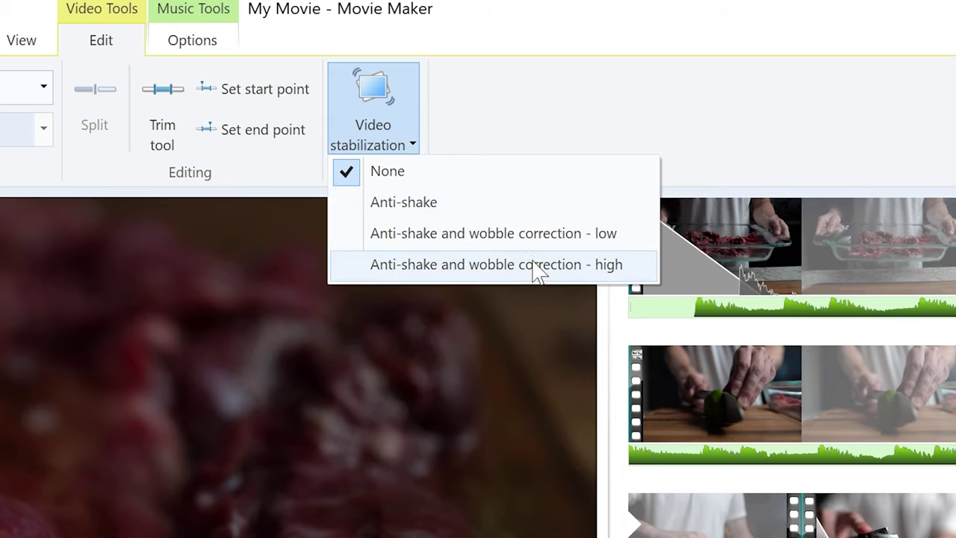
pyautogui.click(499, 206)
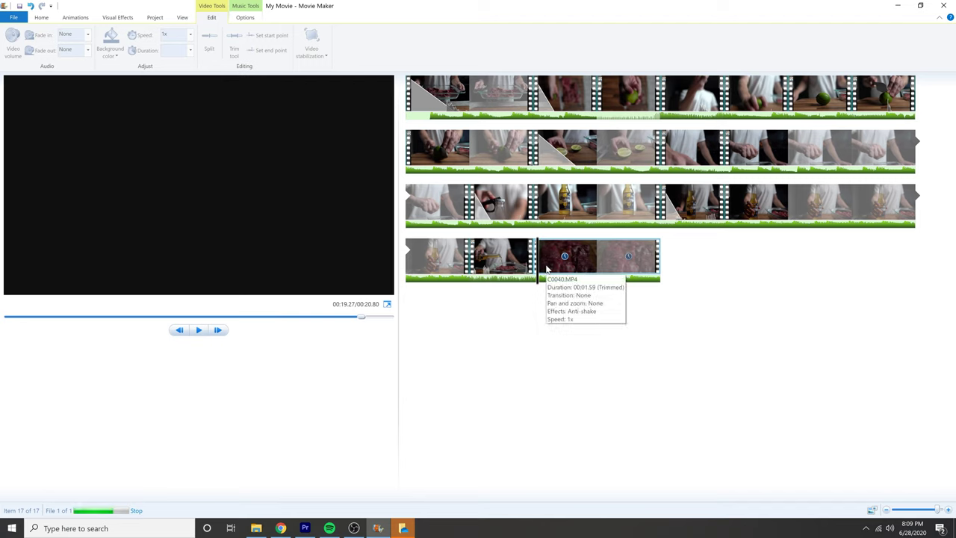
pyautogui.click(498, 274)
pyautogui.press('space')
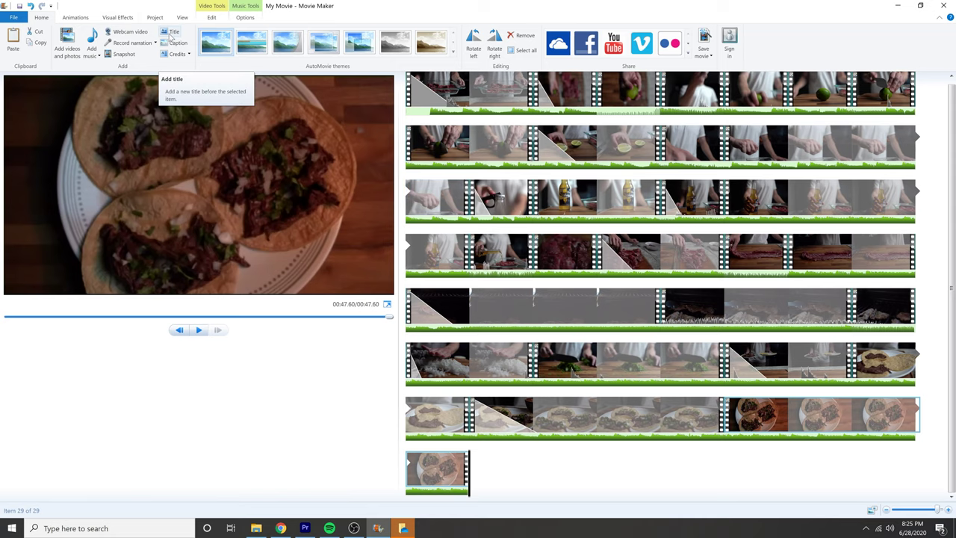
pyautogui.click(170, 36)
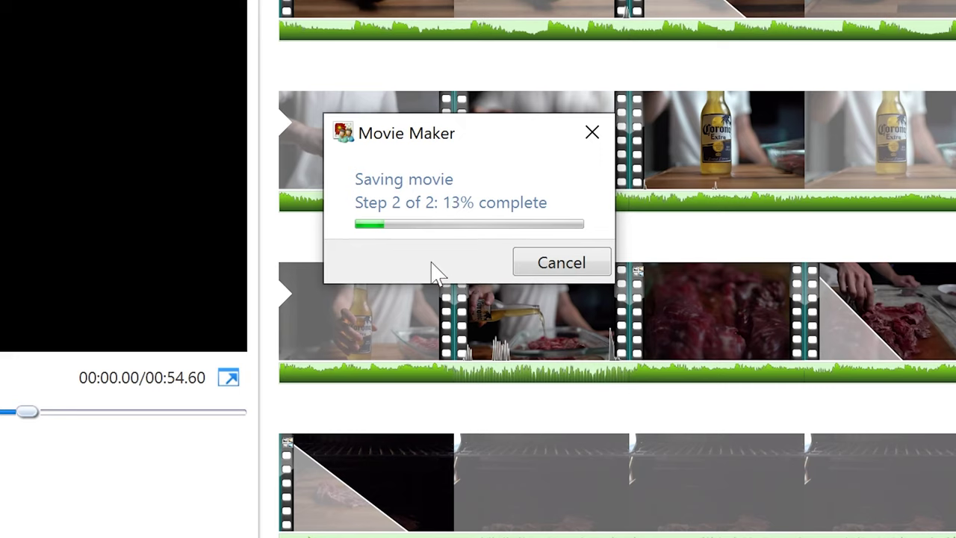